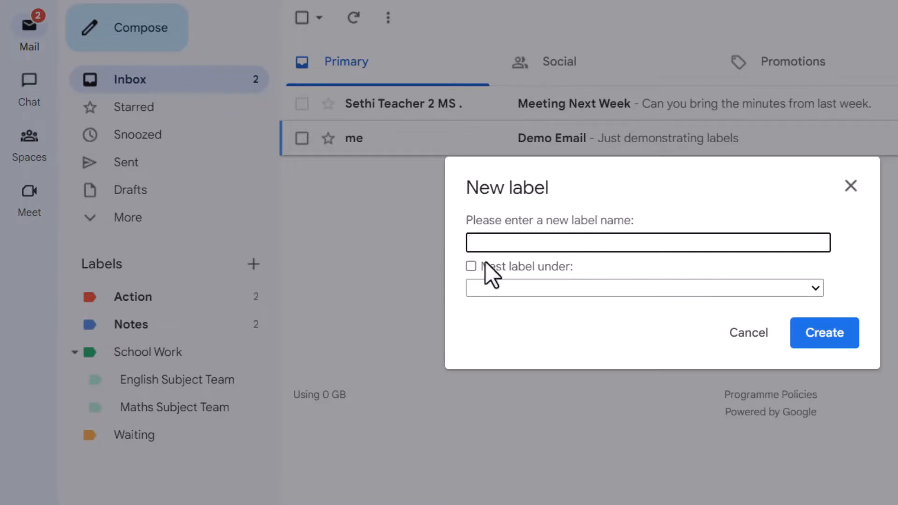
# Create the 'Demo emails' label and give it the yellow label colour.
pyautogui.write('mo emails')
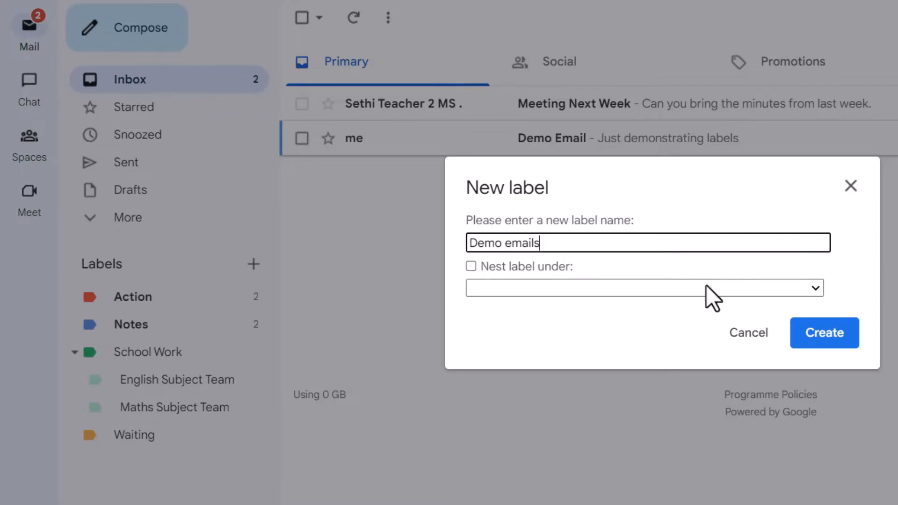
pyautogui.click(813, 333)
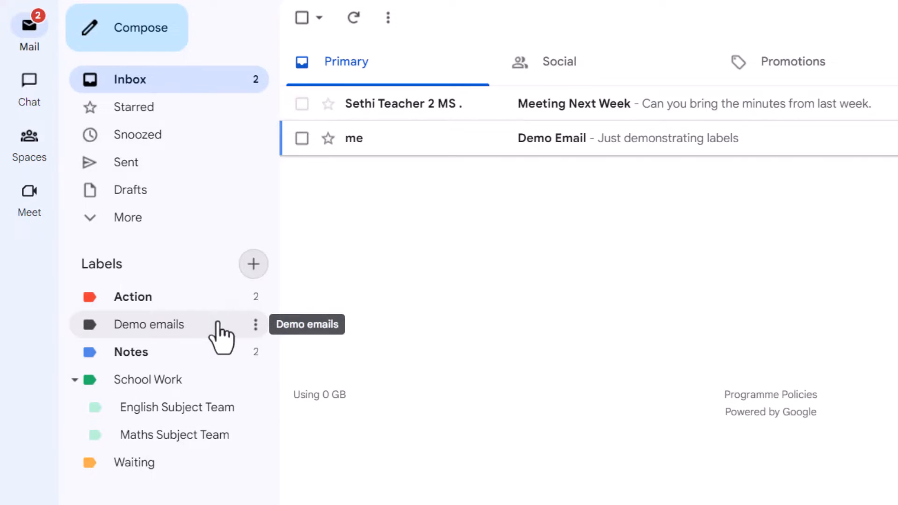
pyautogui.click(255, 325)
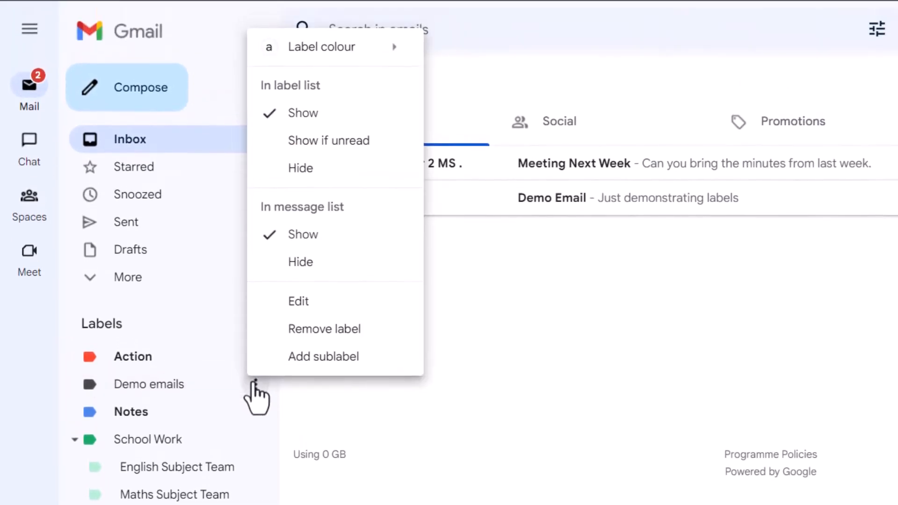
pyautogui.moveTo(361, 52)
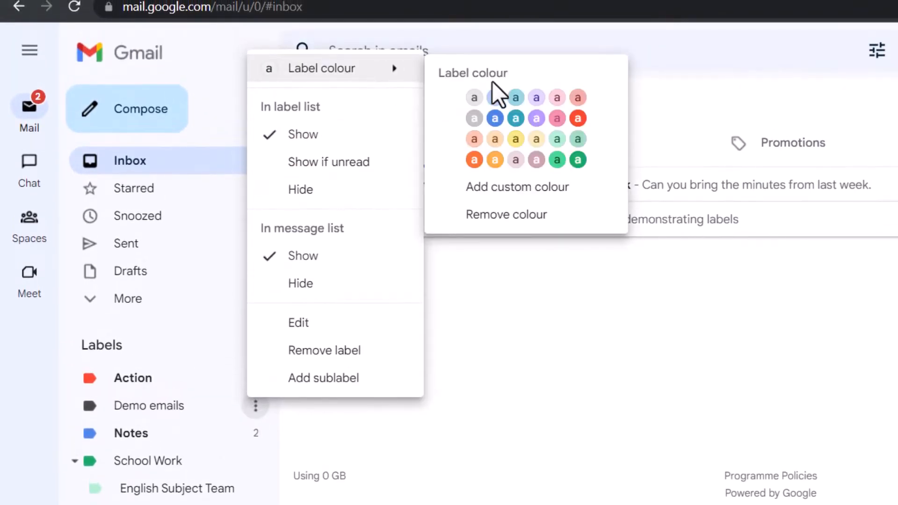
pyautogui.click(516, 141)
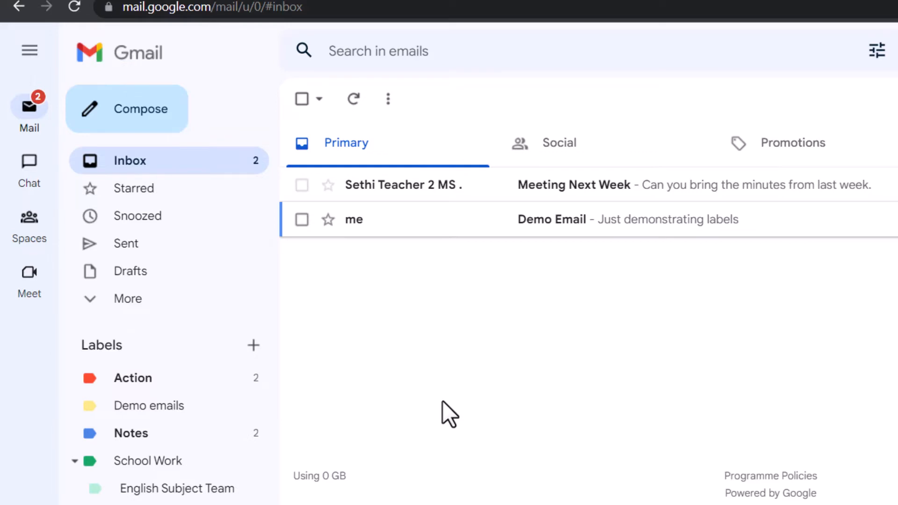
# Tag the Demo Email message with the Demo emails label and archive it.
pyautogui.click(560, 227)
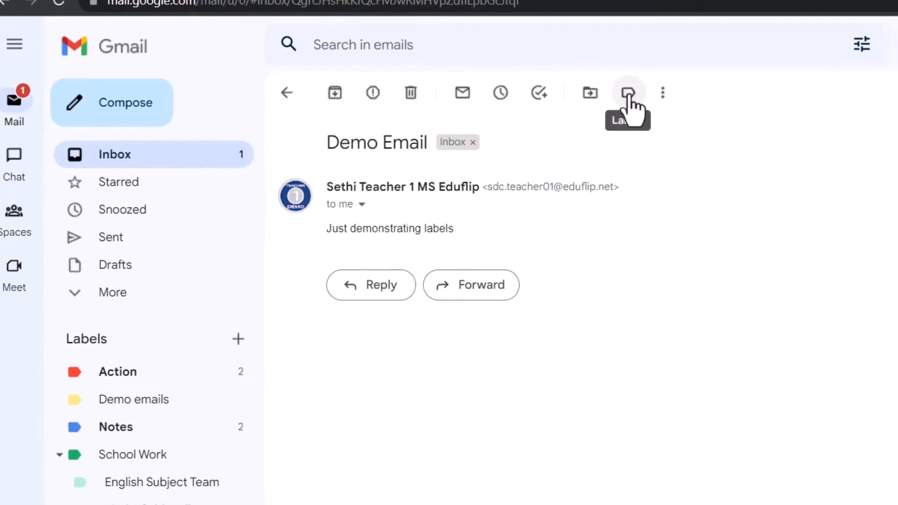
pyautogui.click(629, 94)
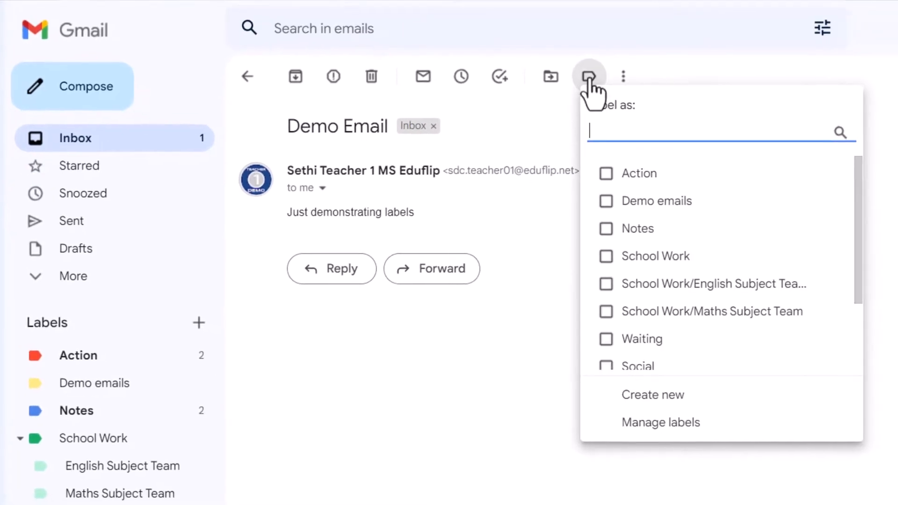
pyautogui.click(617, 199)
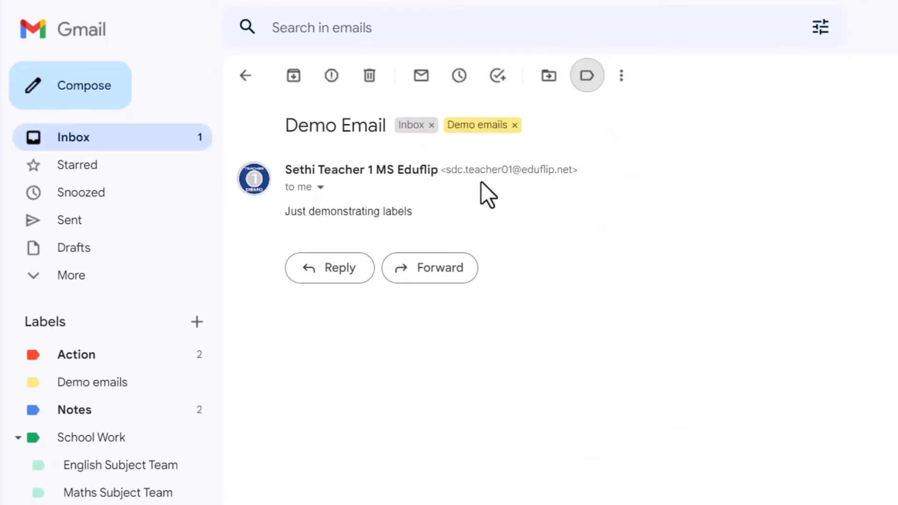
pyautogui.click(293, 79)
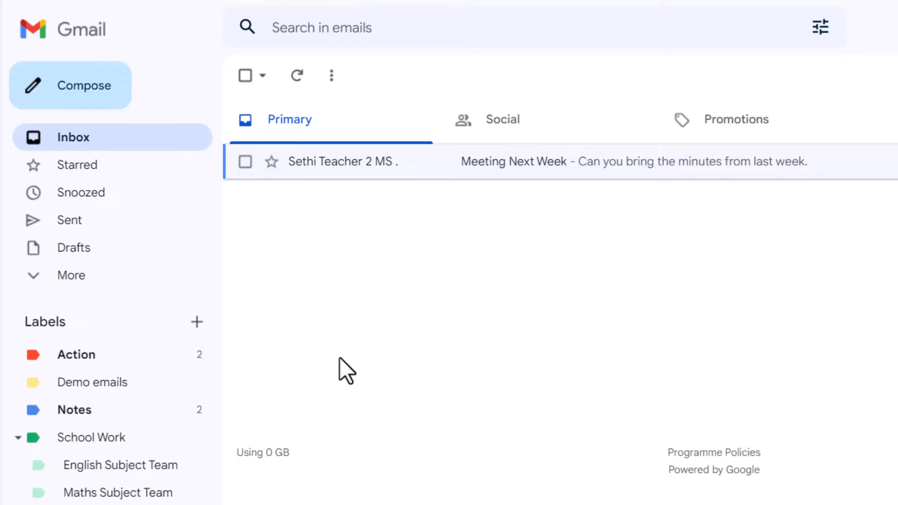
pyautogui.click(117, 380)
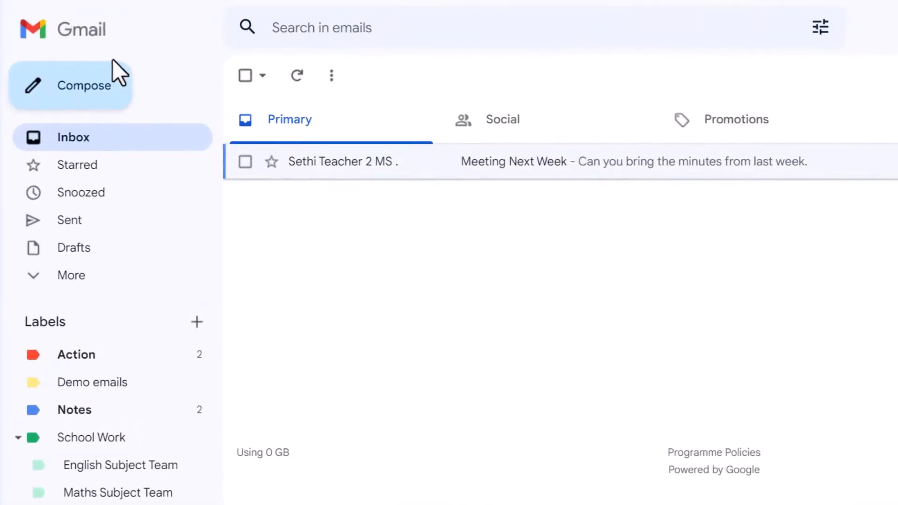
# Compose an email to the teacher contact with subject 'Some friendly reminders for this week'.
pyautogui.click(89, 99)
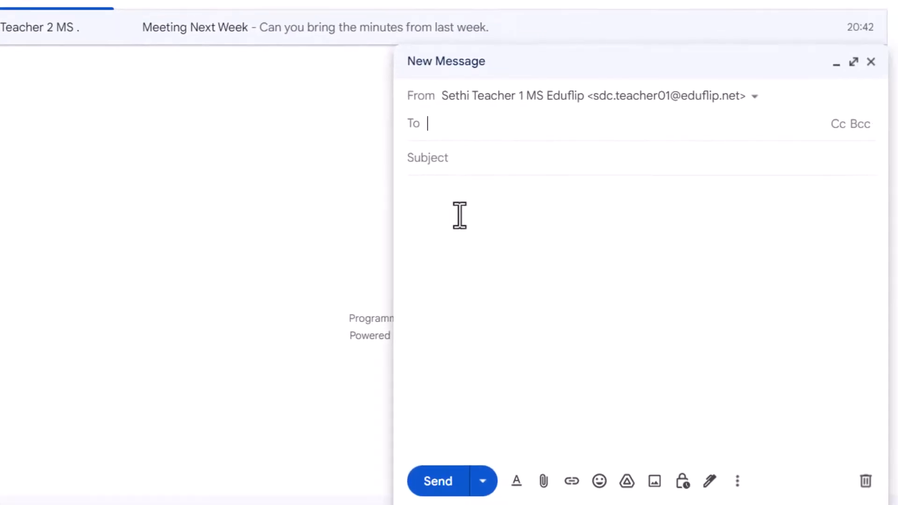
pyautogui.write('sdc')
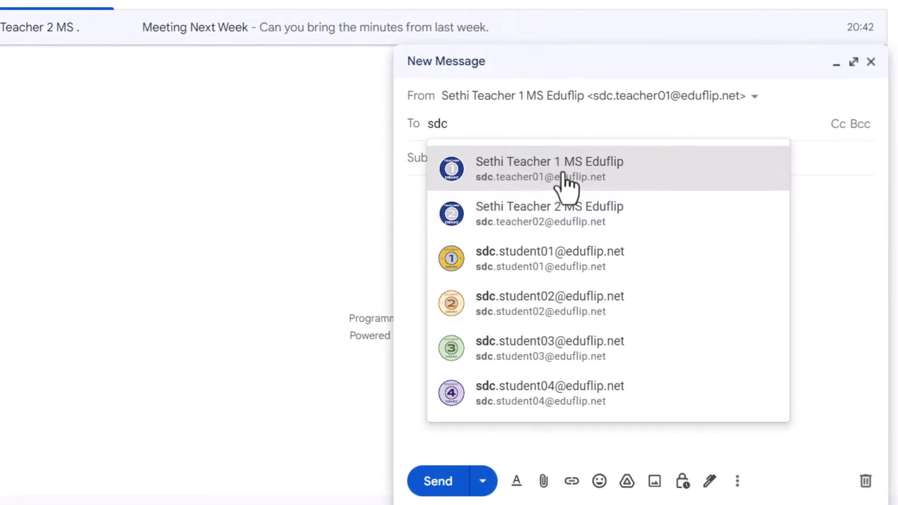
pyautogui.click(566, 185)
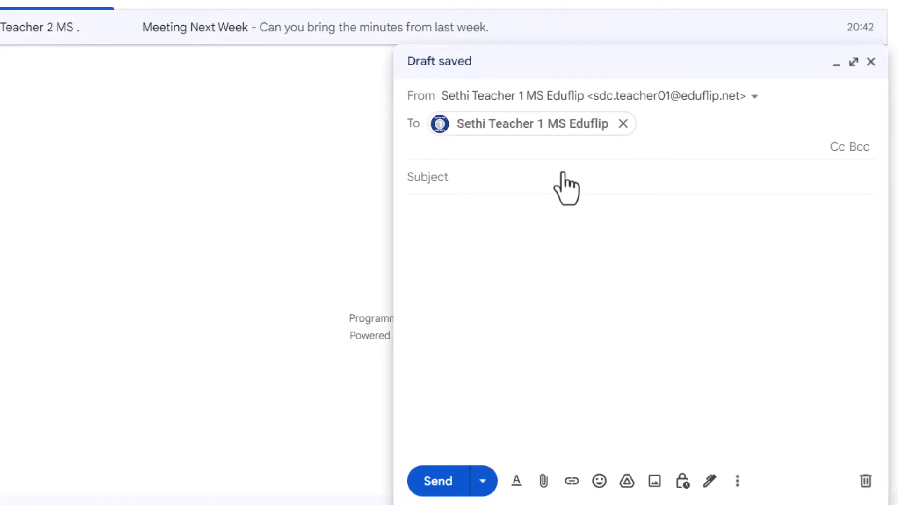
pyautogui.click(541, 177)
pyautogui.write('Sch')
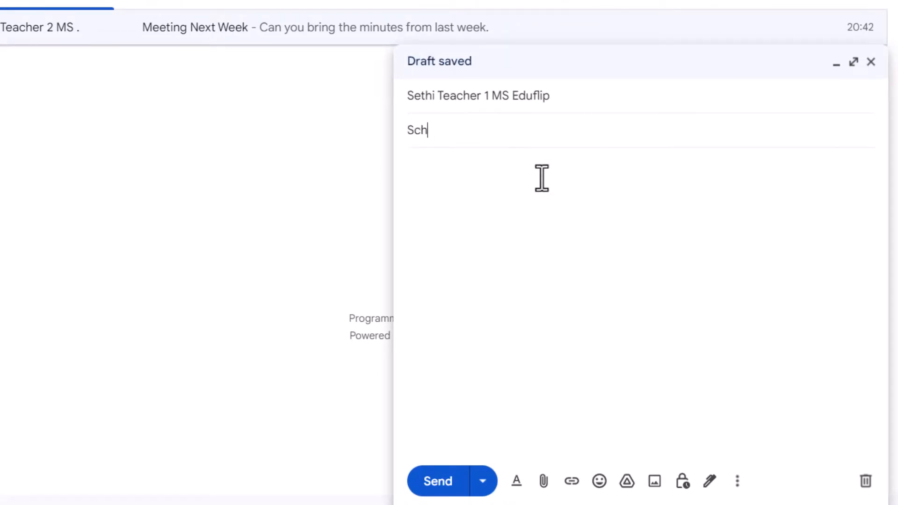
pyautogui.press('BackSpace')
pyautogui.press('BackSpace')
pyautogui.press('BackSpace')
pyautogui.press('BackSpace')
pyautogui.press('BackSpace')
pyautogui.press('BackSpace')
pyautogui.press('BackSpace')
pyautogui.press('BackSpace')
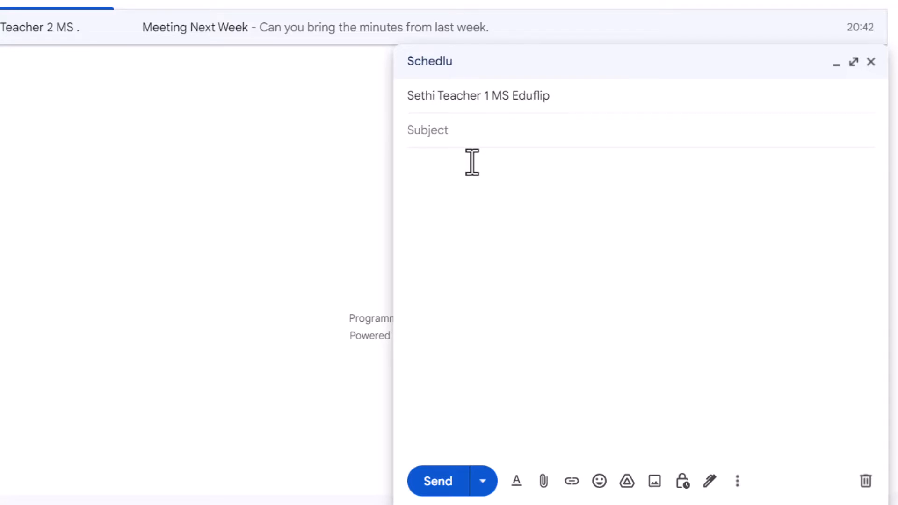
pyautogui.write('Some friendly remind')
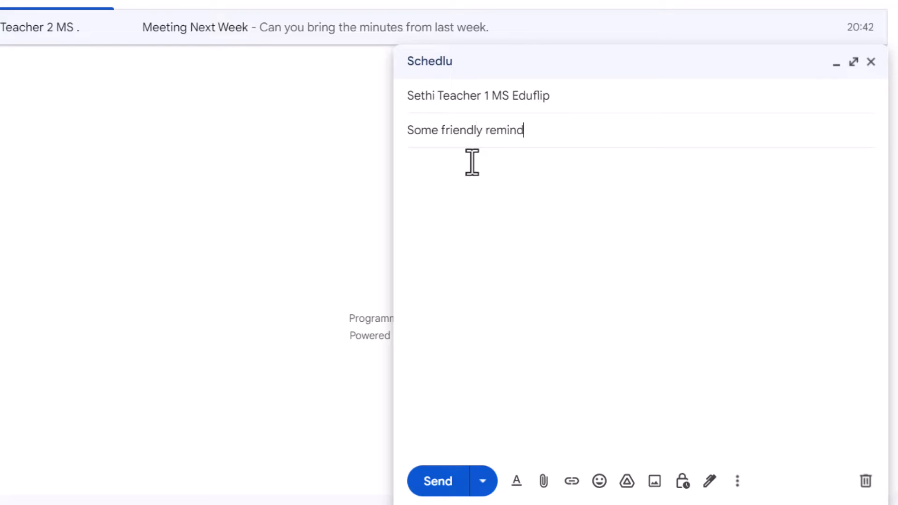
pyautogui.write('ers for this w')
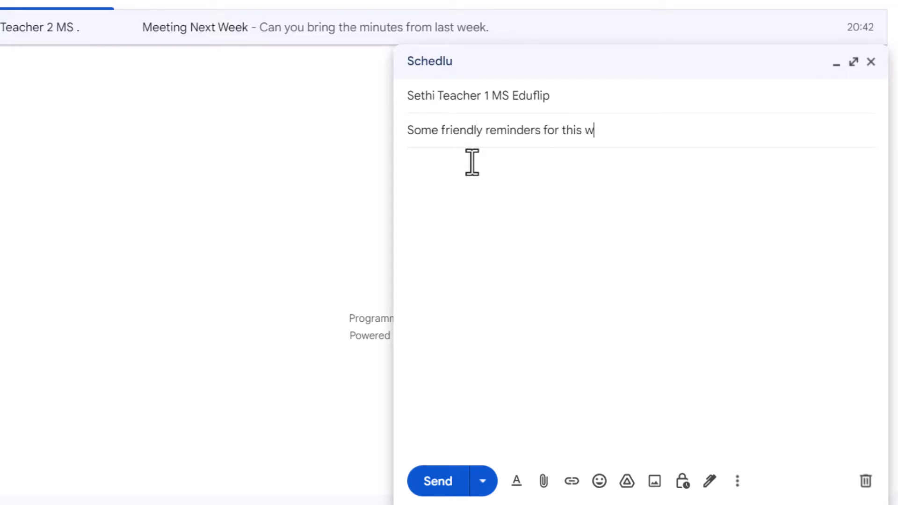
pyautogui.write('eek')
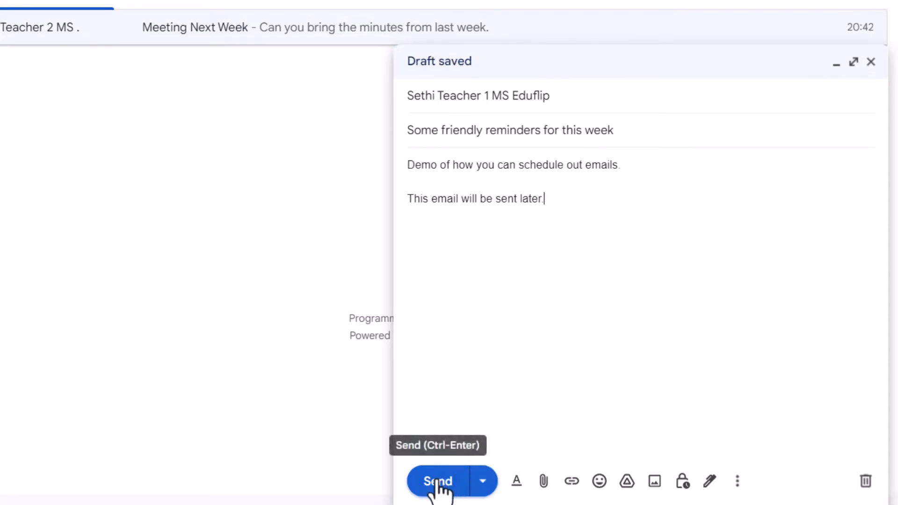
# Schedule the reminder email for a custom date next month, then view the Scheduled folder.
pyautogui.click(483, 482)
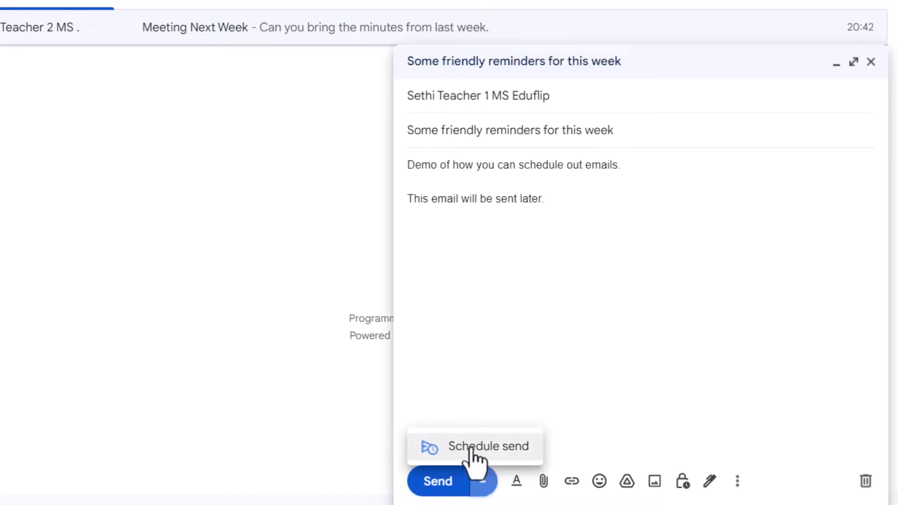
pyautogui.click(489, 446)
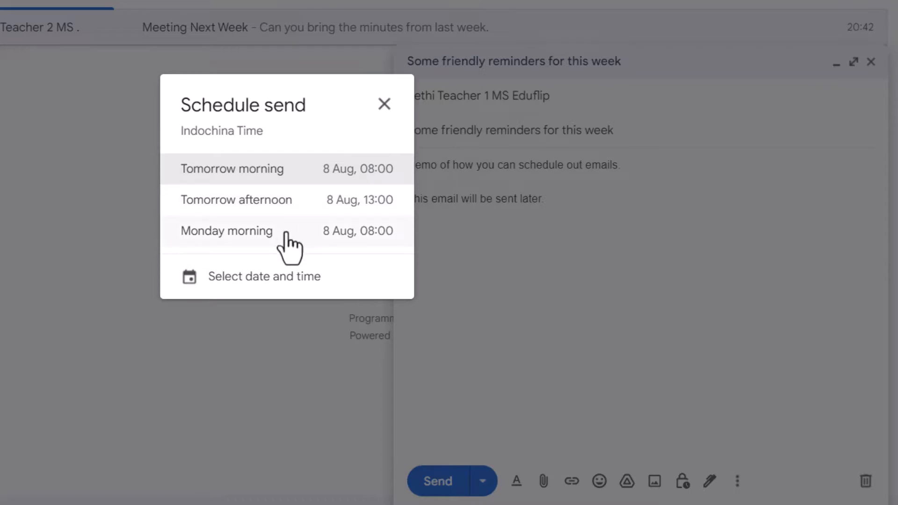
pyautogui.click(295, 277)
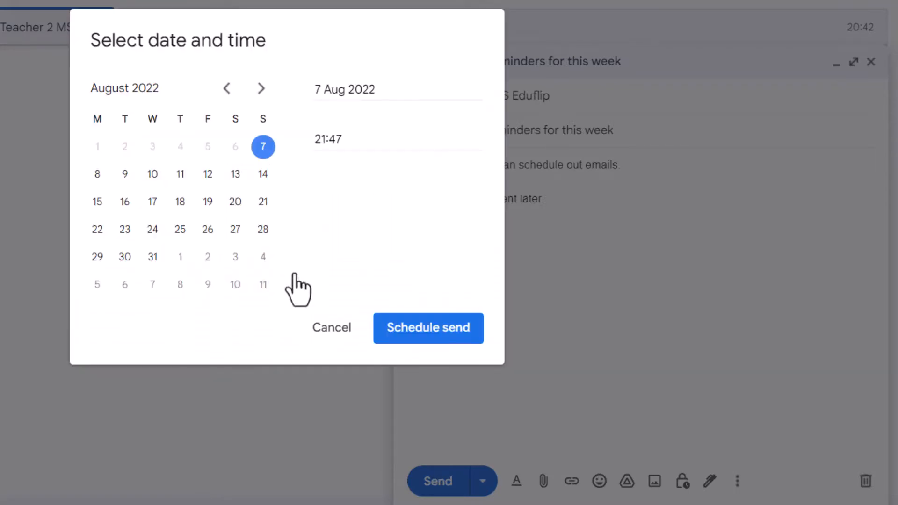
pyautogui.click(261, 88)
pyautogui.click(261, 88)
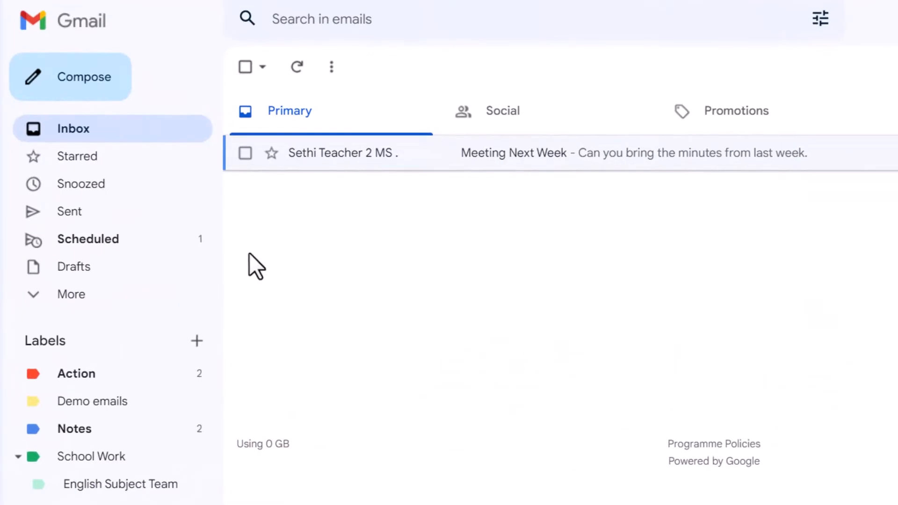
pyautogui.click(121, 242)
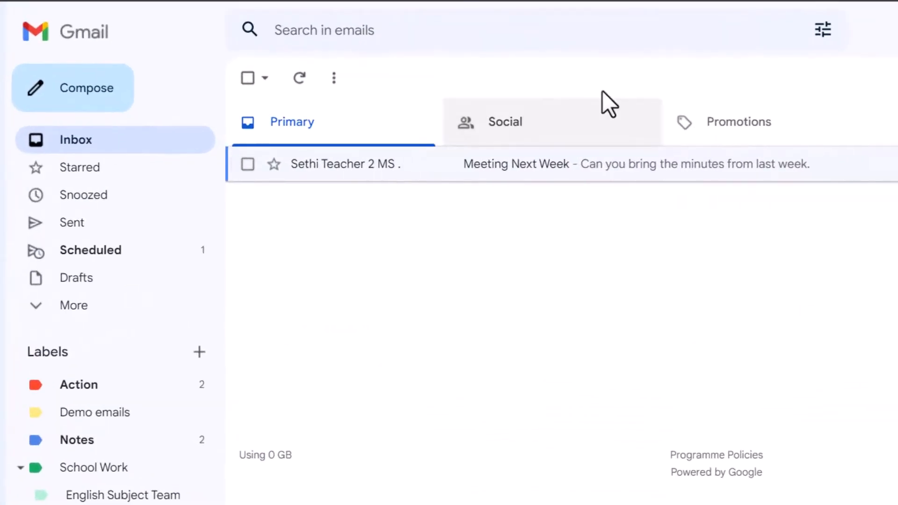
# Set advanced search criteria: sender is the second teacher contact, words include 'Meeting'.
pyautogui.click(820, 29)
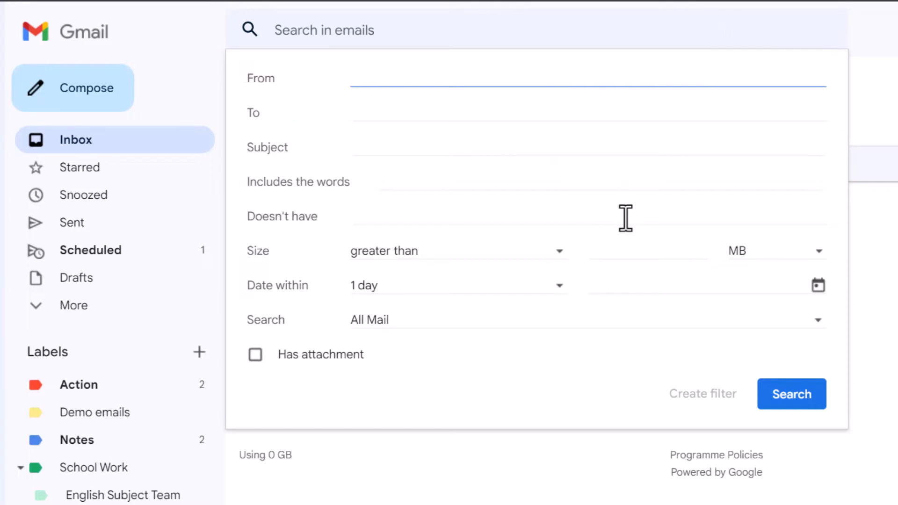
pyautogui.write('sdc')
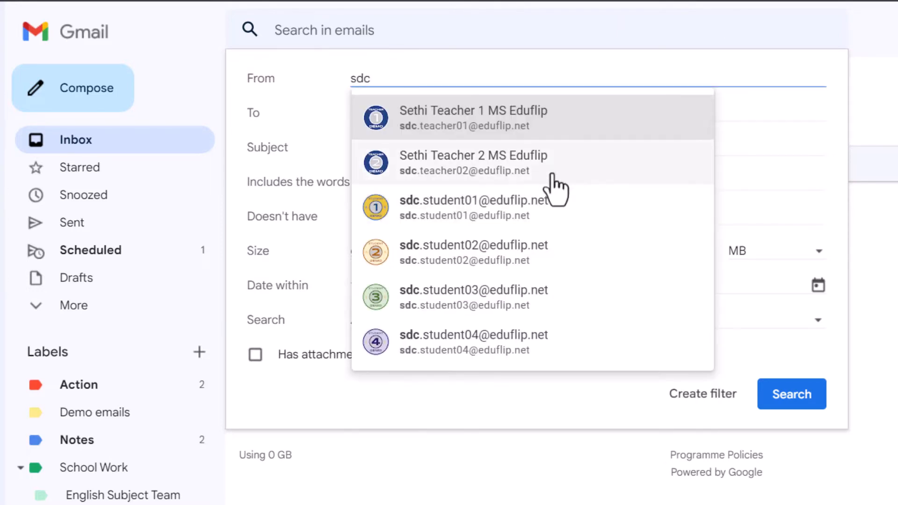
pyautogui.click(541, 184)
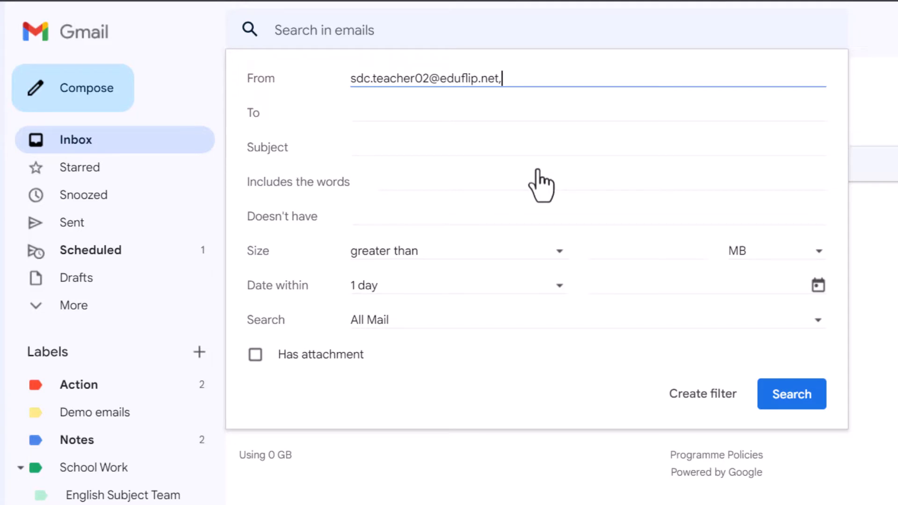
pyautogui.press('Tab')
pyautogui.press('Tab')
pyautogui.click(434, 190)
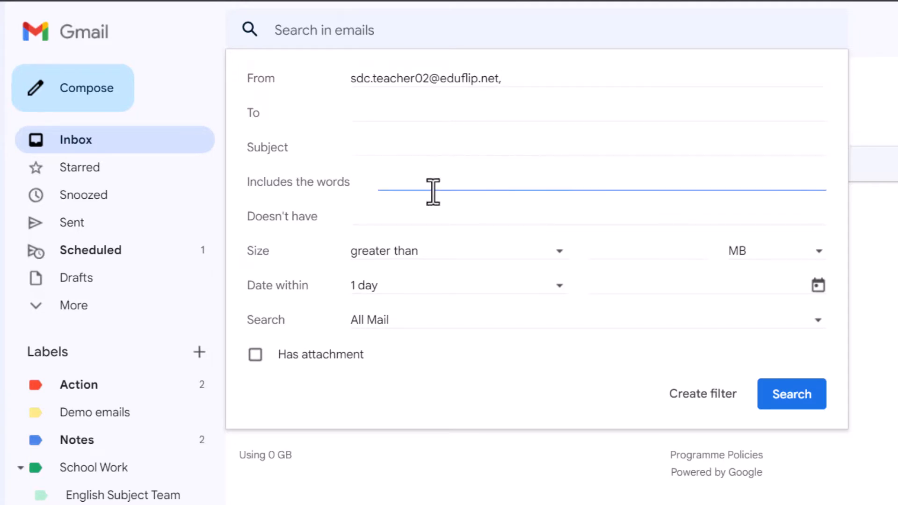
pyautogui.write('Meeting')
# Create a filter applying the Notes label, also to the 3 existing matching conversations.
pyautogui.click(693, 398)
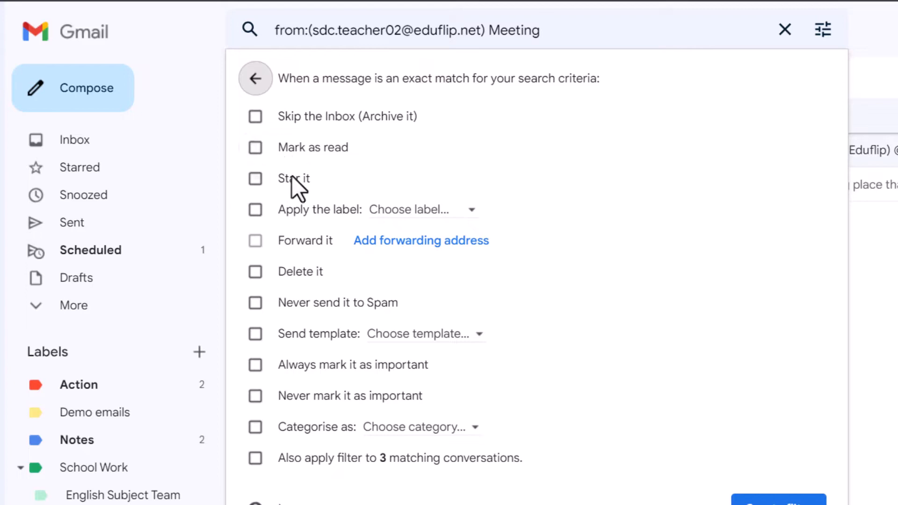
pyautogui.click(255, 210)
pyautogui.click(436, 210)
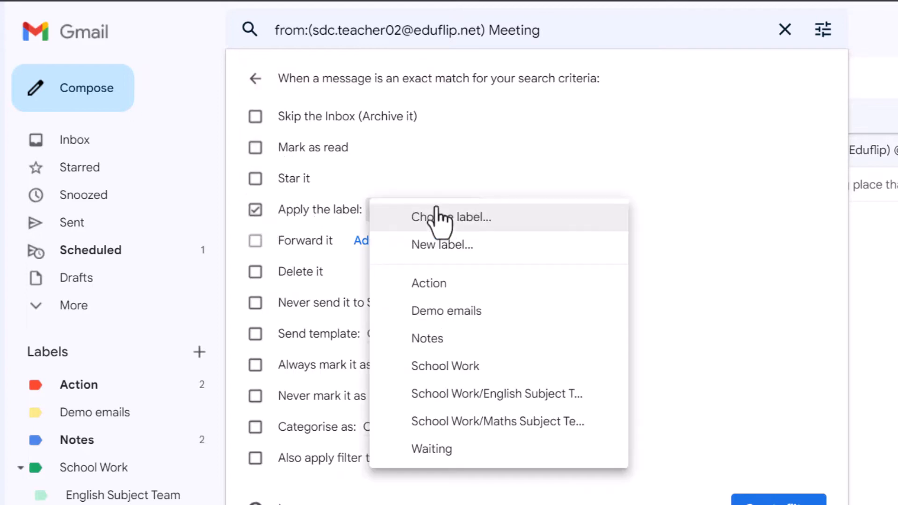
pyautogui.click(482, 346)
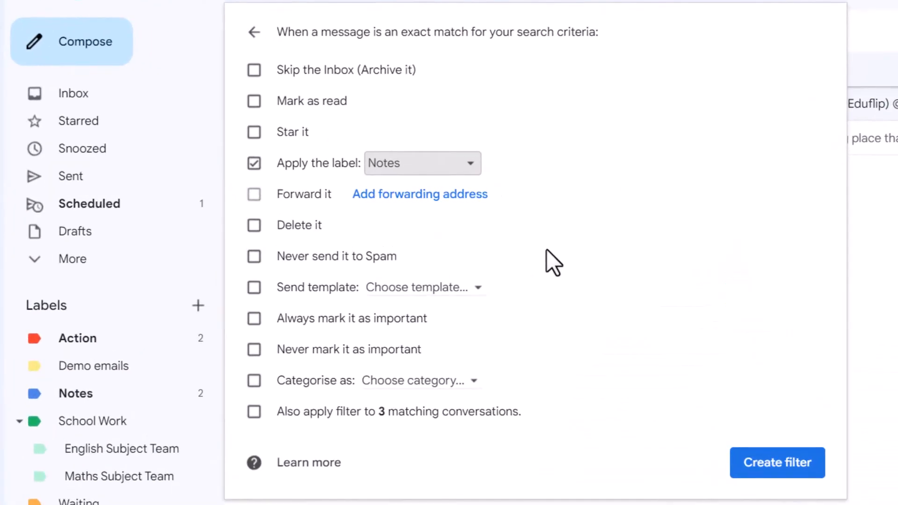
pyautogui.click(261, 418)
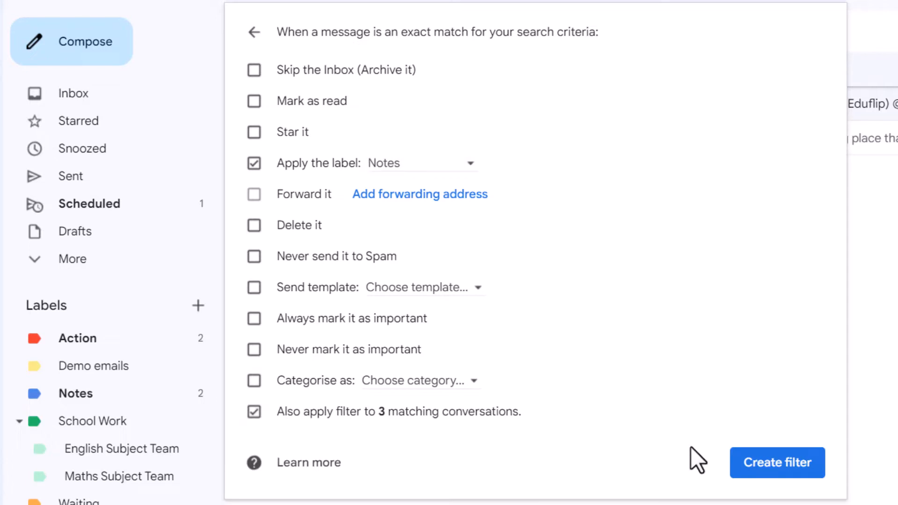
pyautogui.click(778, 463)
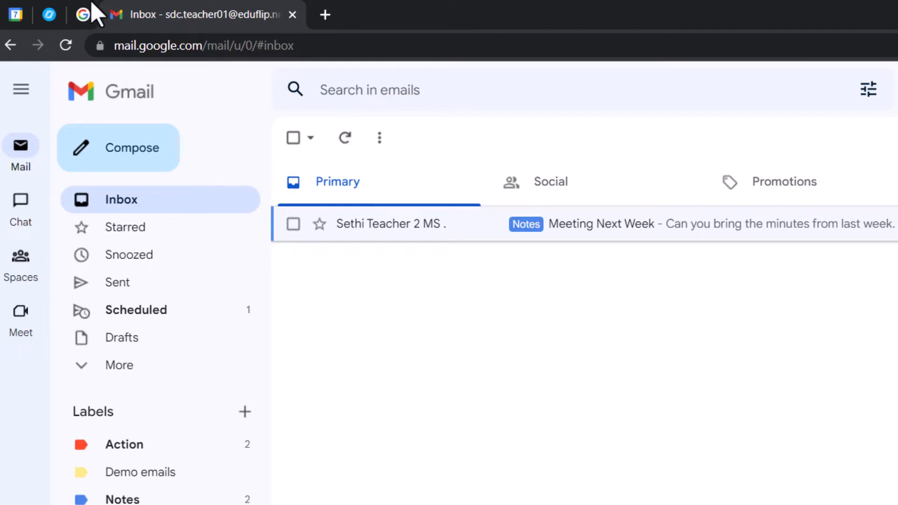
# Enter the account's e-mail address in the Google Developers newsletter Email field.
pyautogui.click(84, 13)
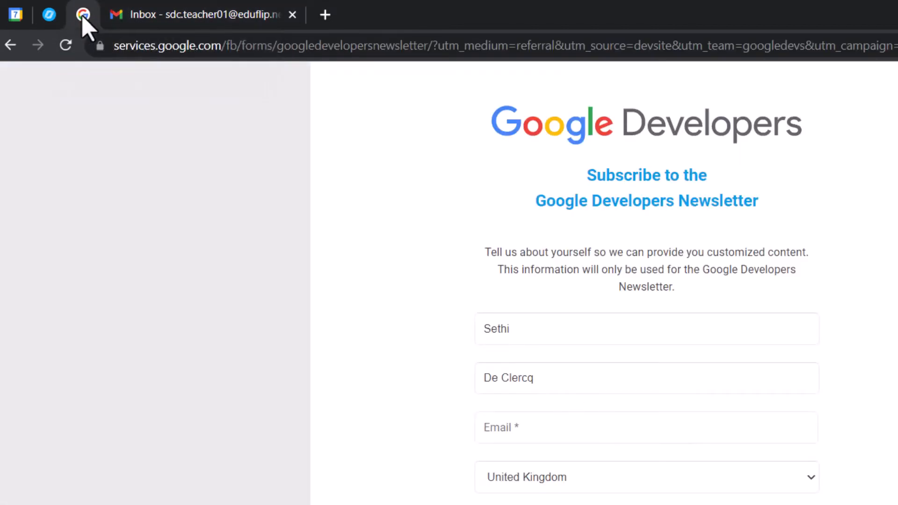
pyautogui.click(509, 436)
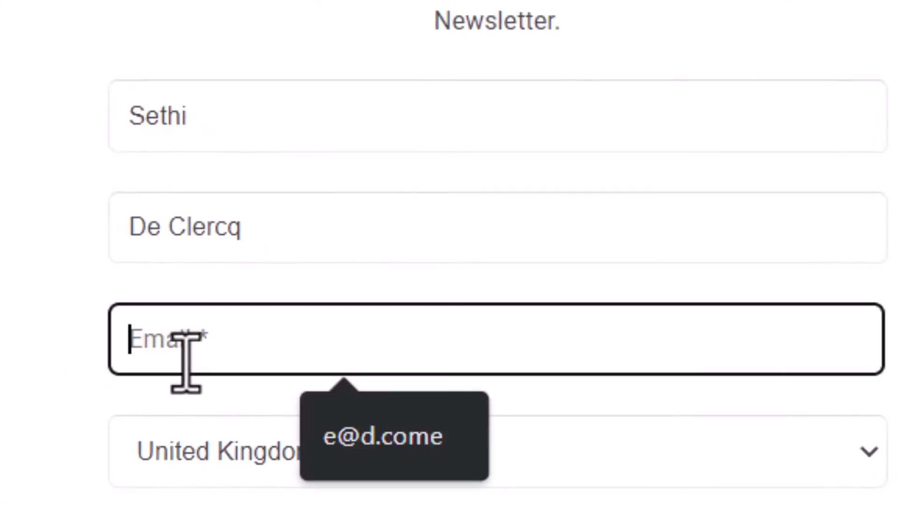
pyautogui.press('Return')
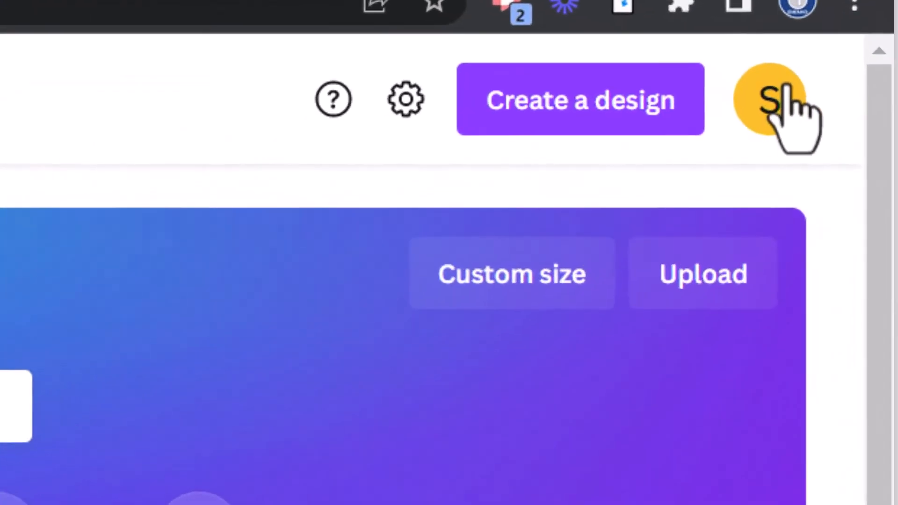
# Open the Canva account menu, then return to the Gmail inbox.
pyautogui.click(787, 93)
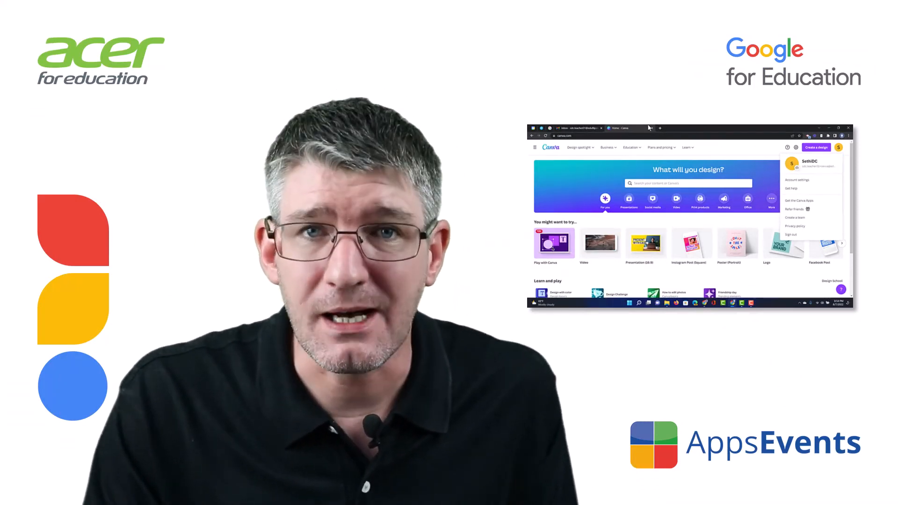
pyautogui.click(585, 129)
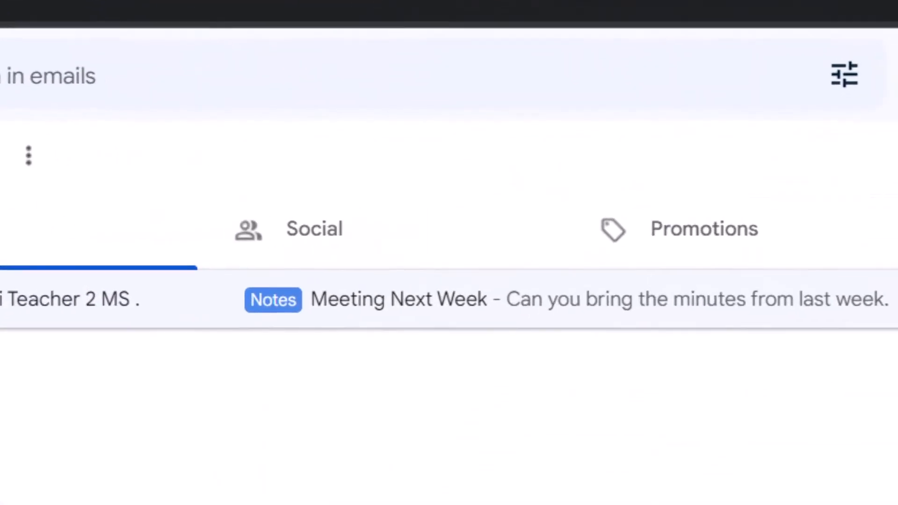
# Create a filter for the Canva plus-address: skip inbox, mark as read, apply new label 'Canva'.
pyautogui.click(846, 75)
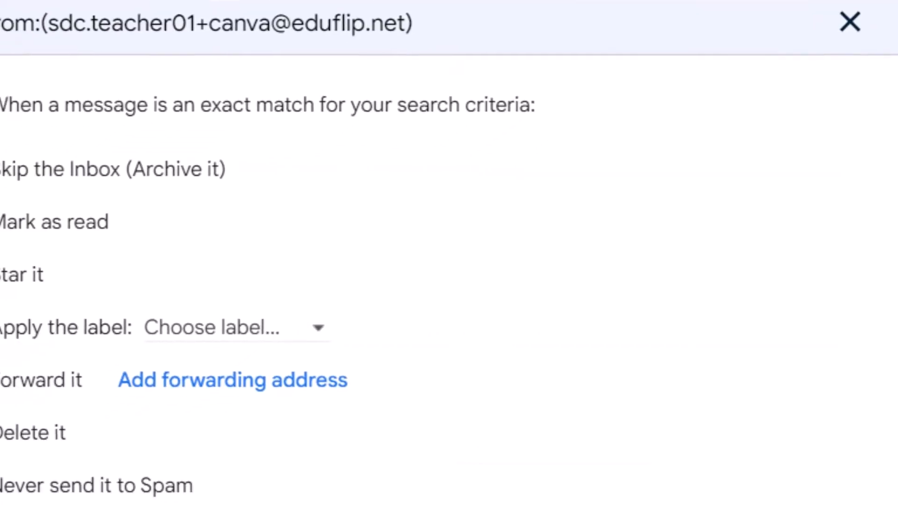
pyautogui.click(39, 155)
pyautogui.click(39, 102)
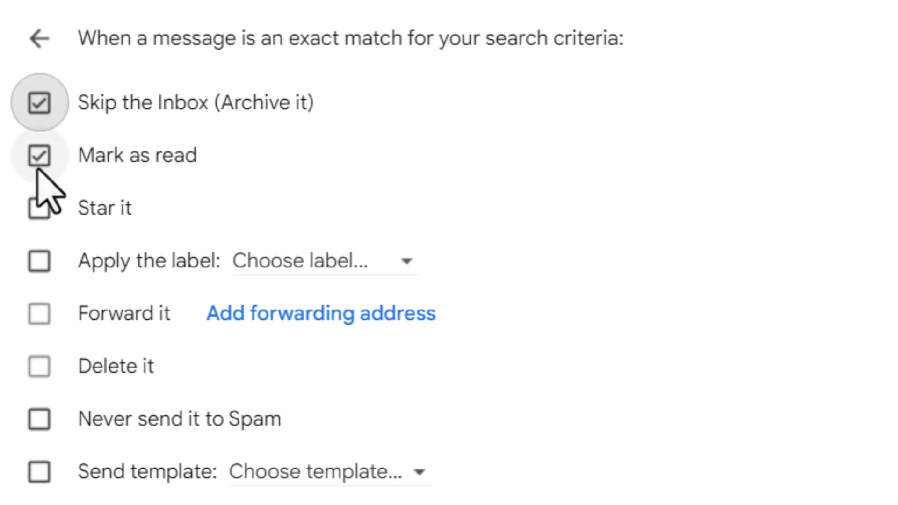
pyautogui.click(301, 263)
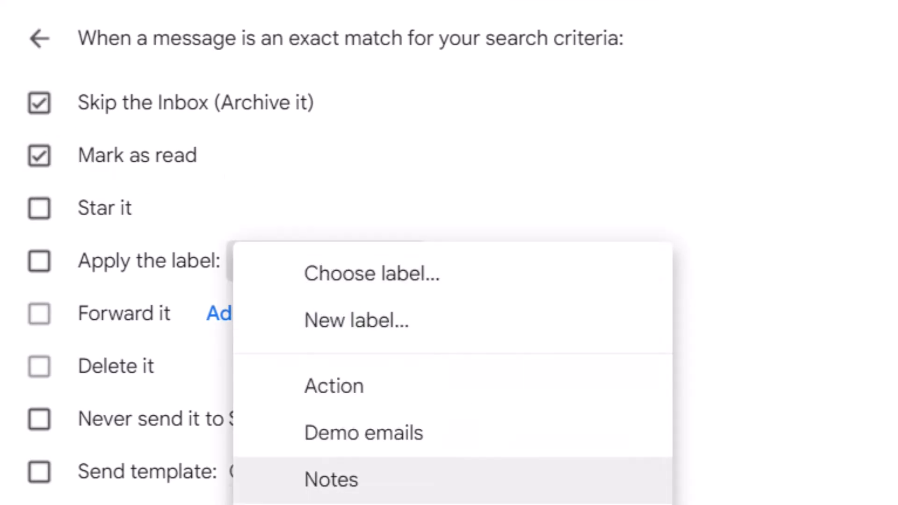
pyautogui.click(459, 321)
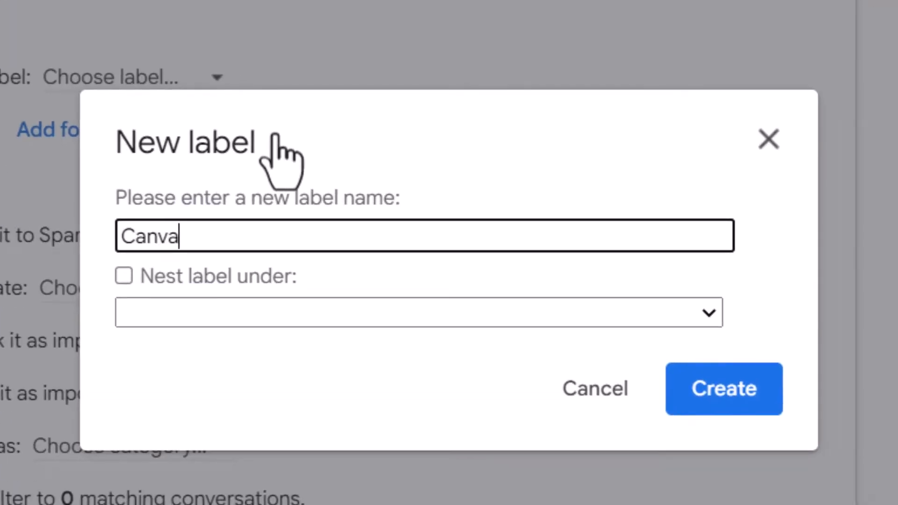
pyautogui.click(726, 379)
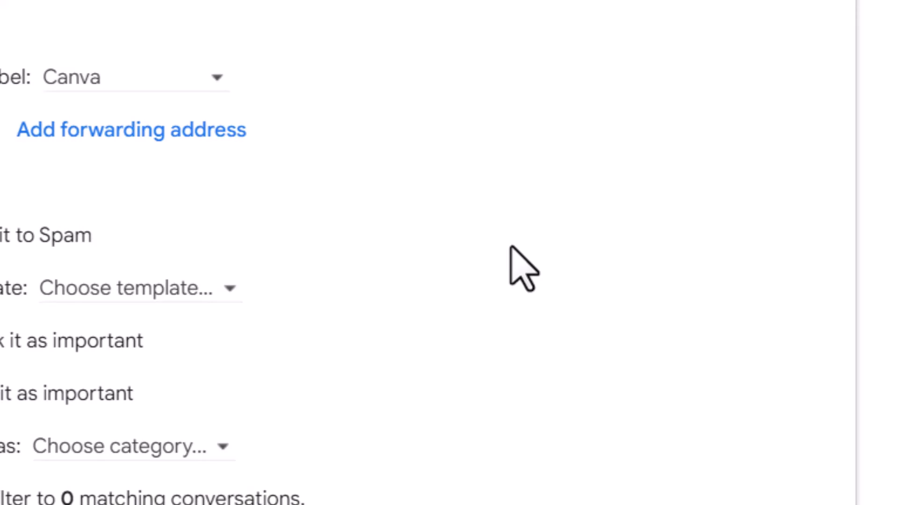
pyautogui.click(613, 461)
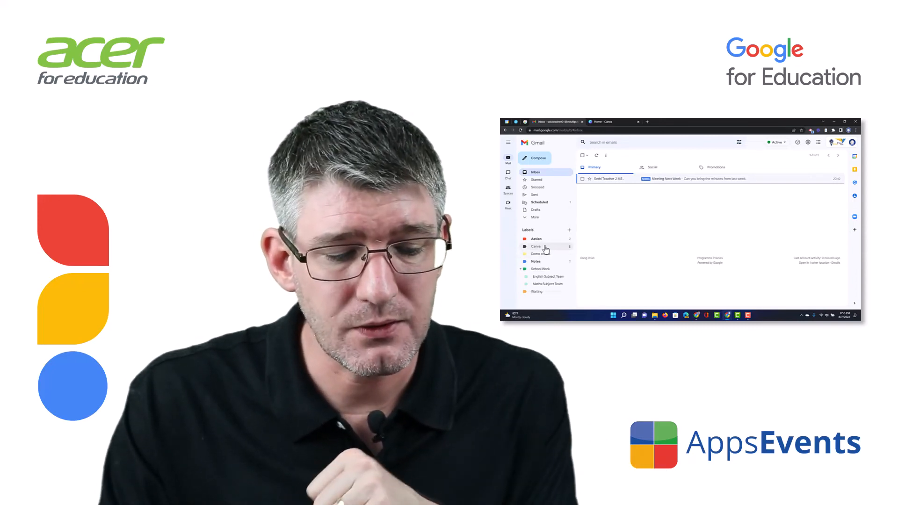
pyautogui.click(545, 248)
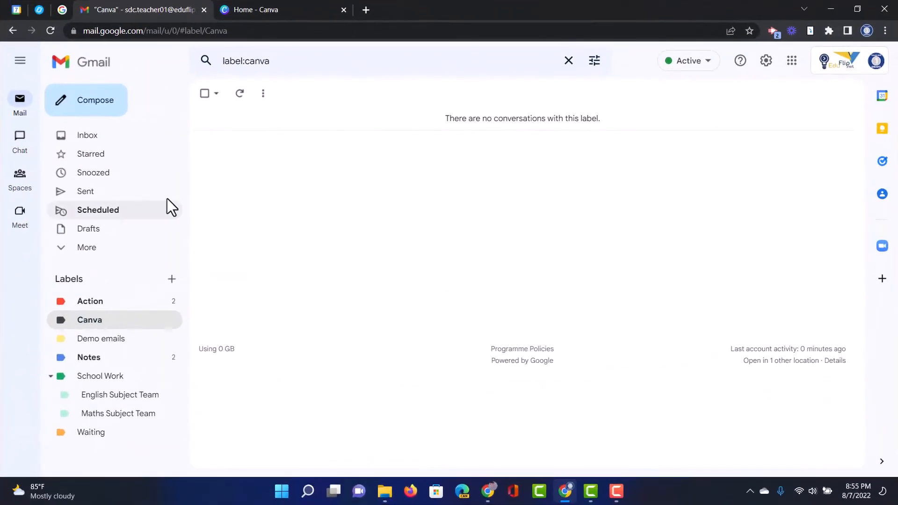
pyautogui.click(110, 140)
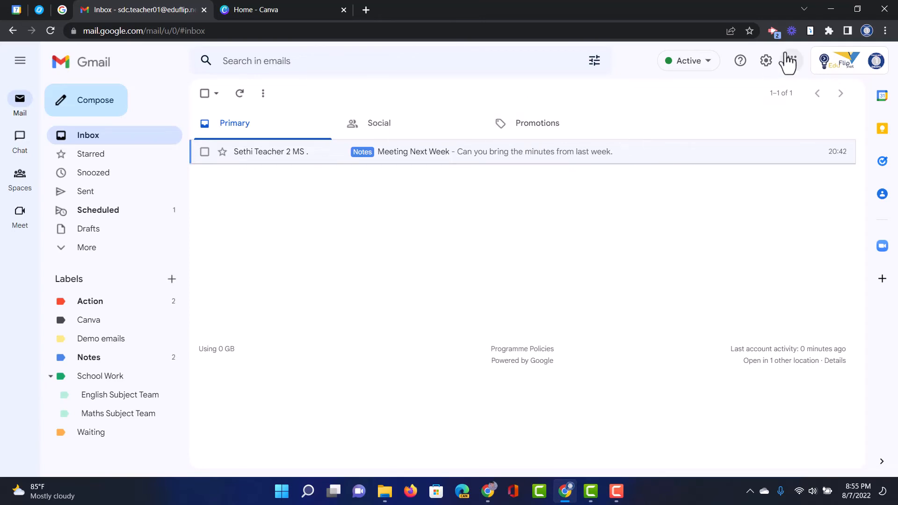
# In Inbox settings, choose the Important first inbox type and review the Important section options.
pyautogui.click(768, 61)
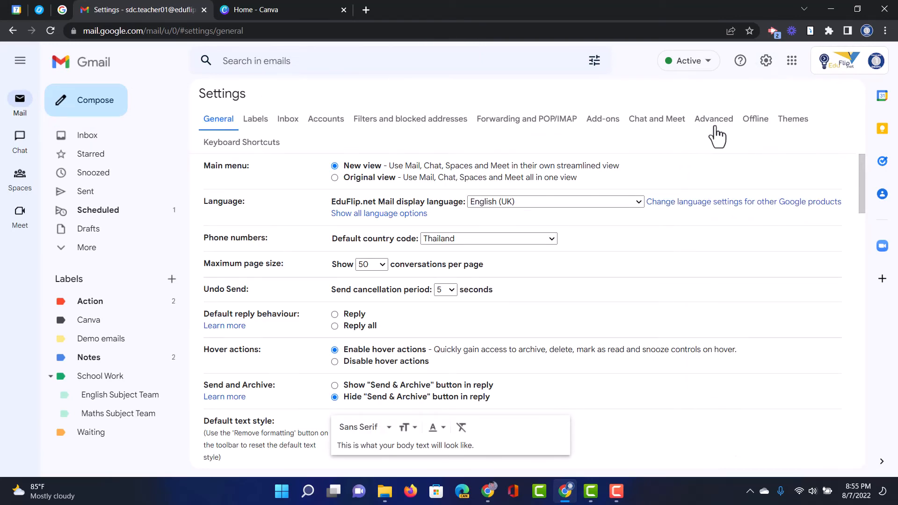
pyautogui.click(288, 123)
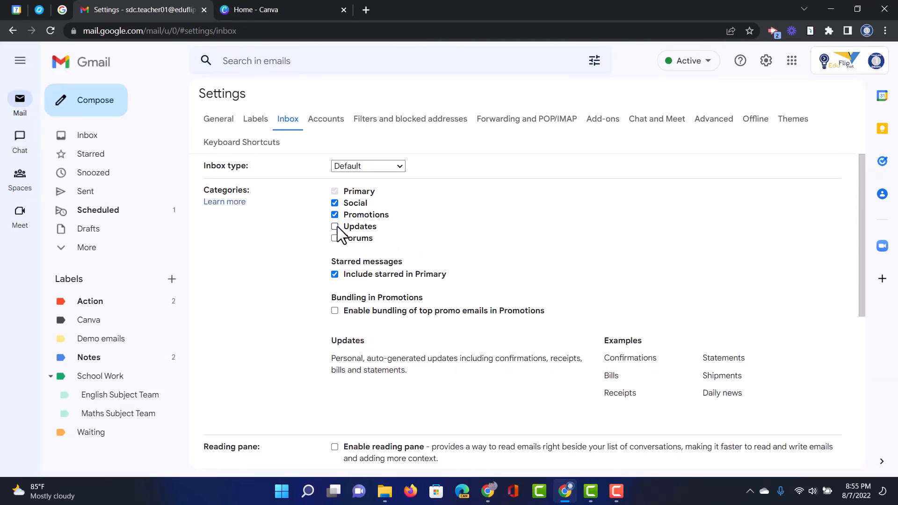
pyautogui.click(383, 166)
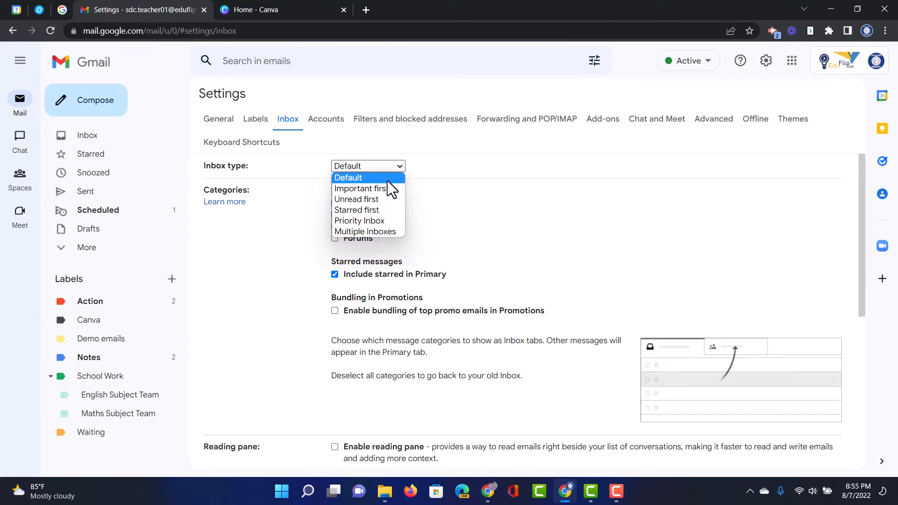
pyautogui.click(389, 187)
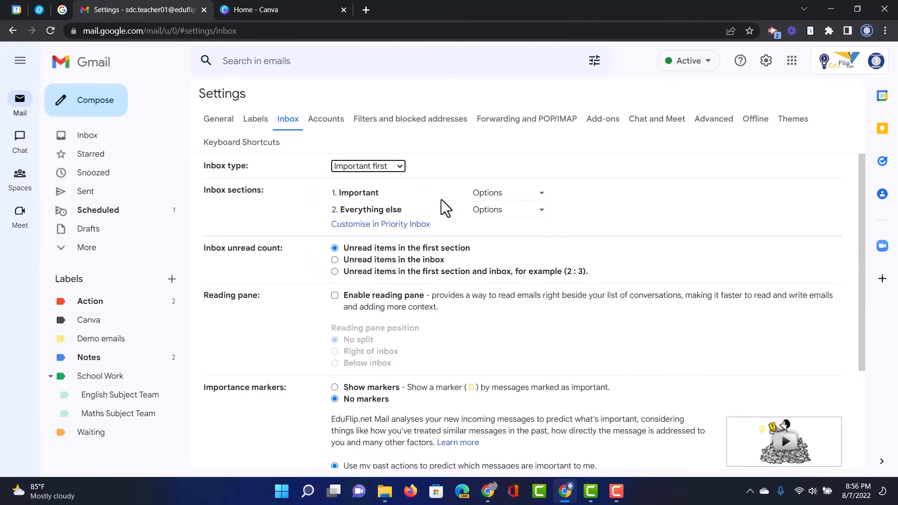
pyautogui.click(500, 196)
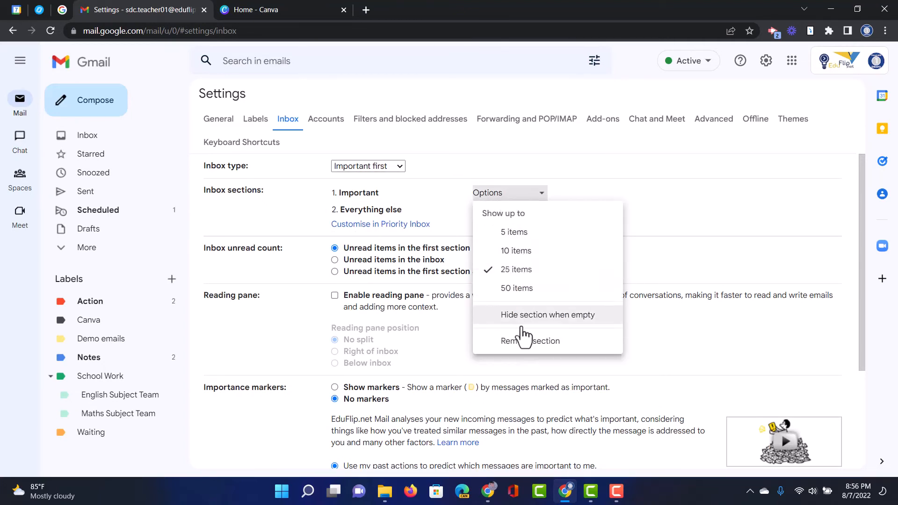
pyautogui.click(282, 226)
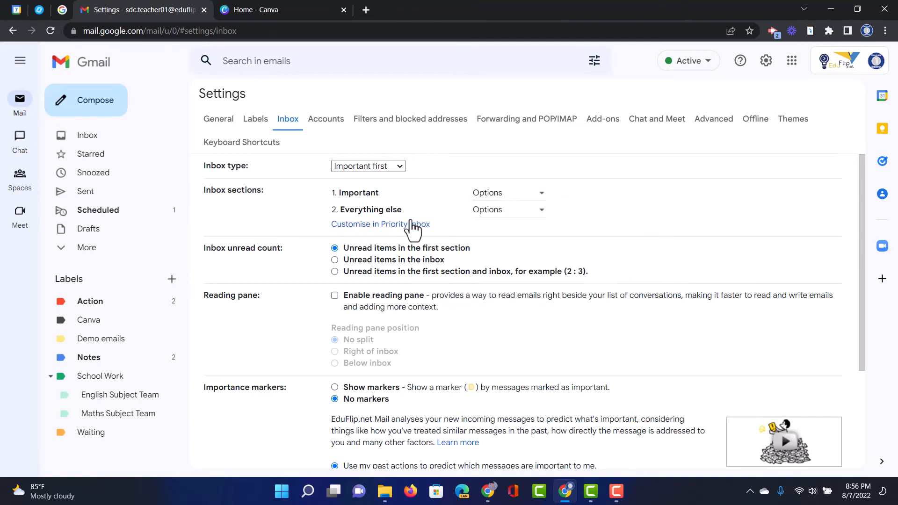
# Try the Unread first inbox type, then switch it to Multiple Inboxes.
pyautogui.click(400, 163)
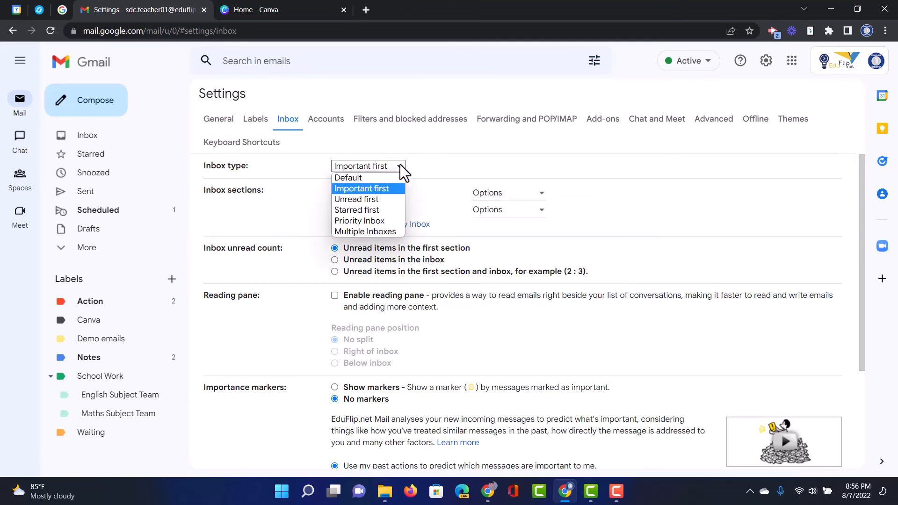
pyautogui.click(386, 197)
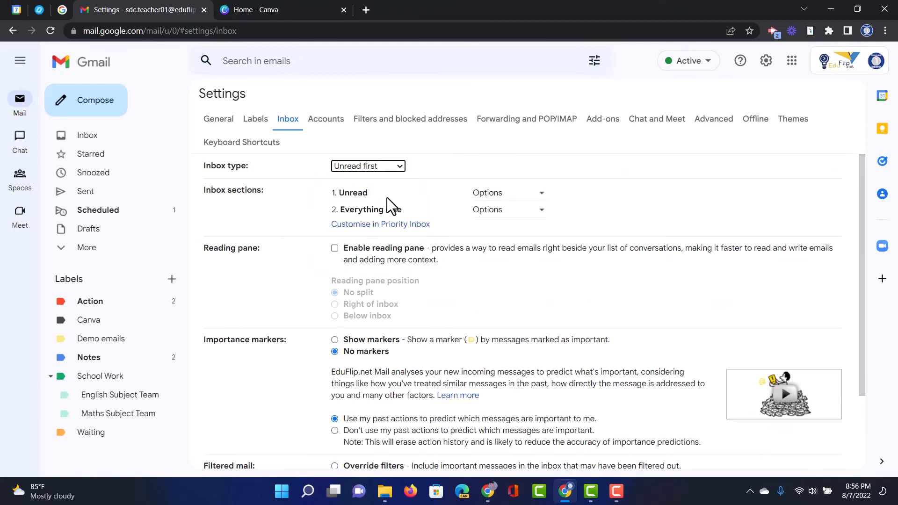
pyautogui.click(538, 209)
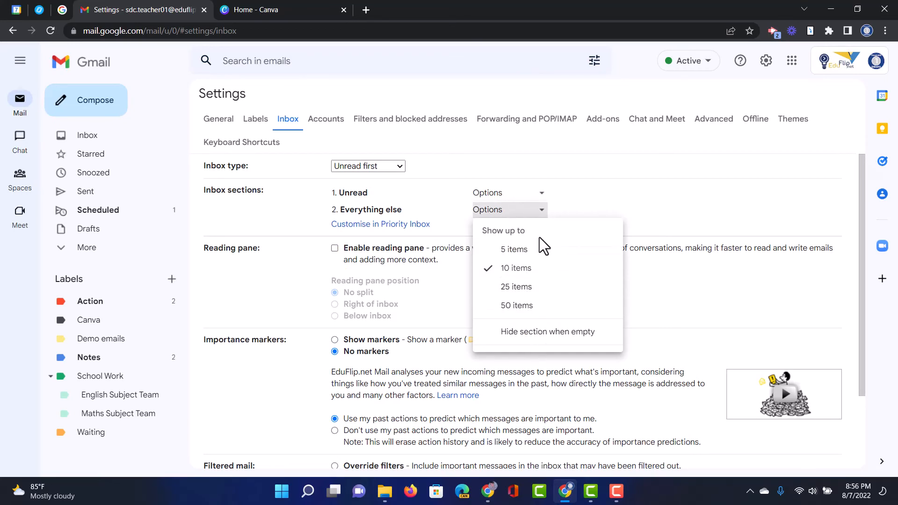
pyautogui.click(401, 166)
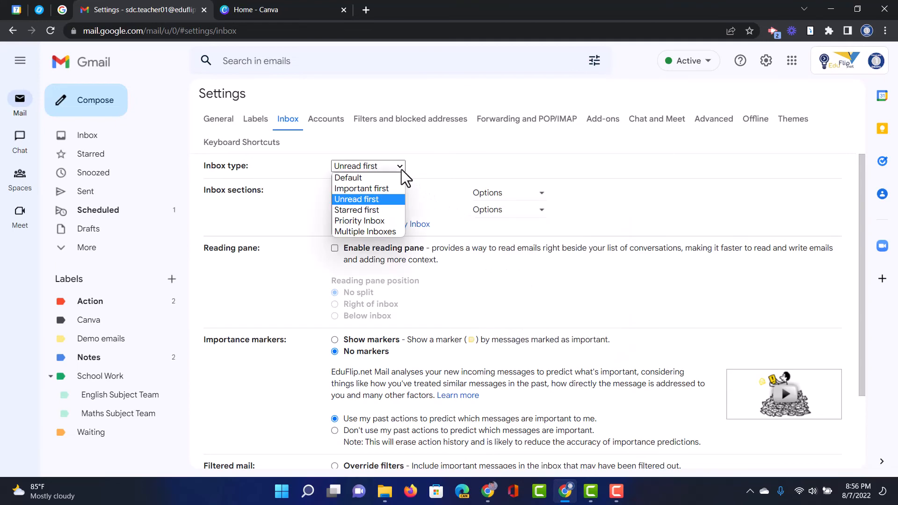
pyautogui.click(386, 226)
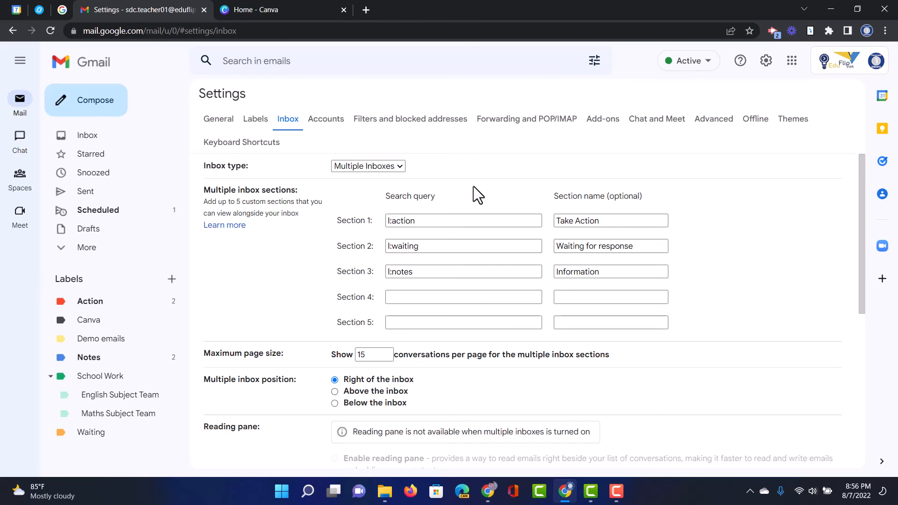
# Pick Priority Inbox from the Inbox type dropdown, giving Important and unread, Starred and Everything else sections.
pyautogui.click(397, 165)
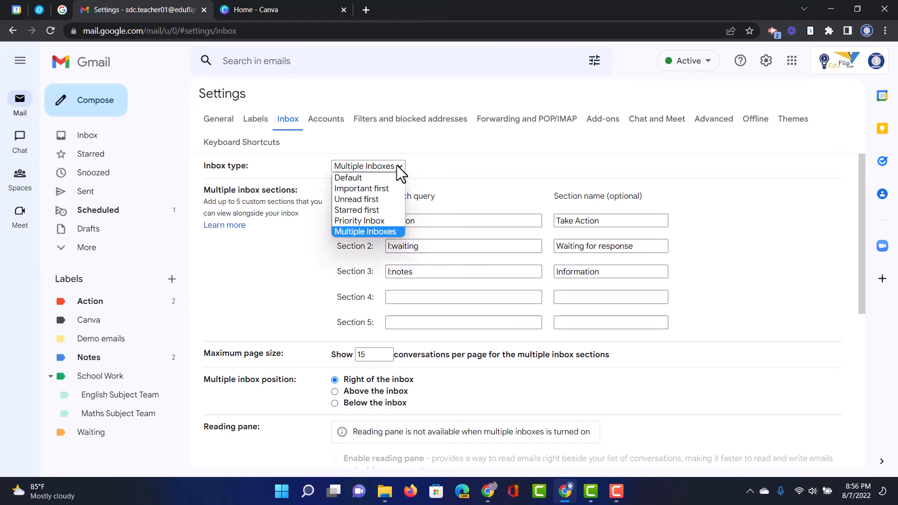
pyautogui.click(375, 222)
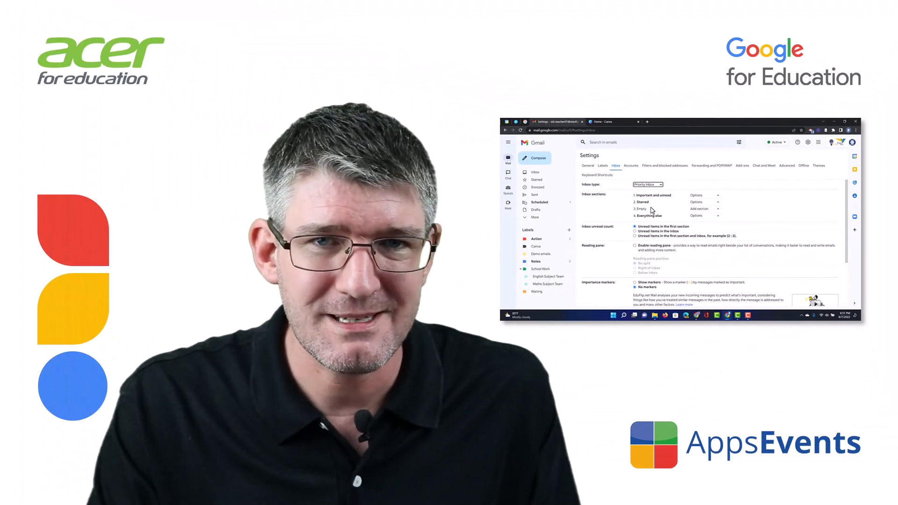
pyautogui.scroll(-5, 702, 187)
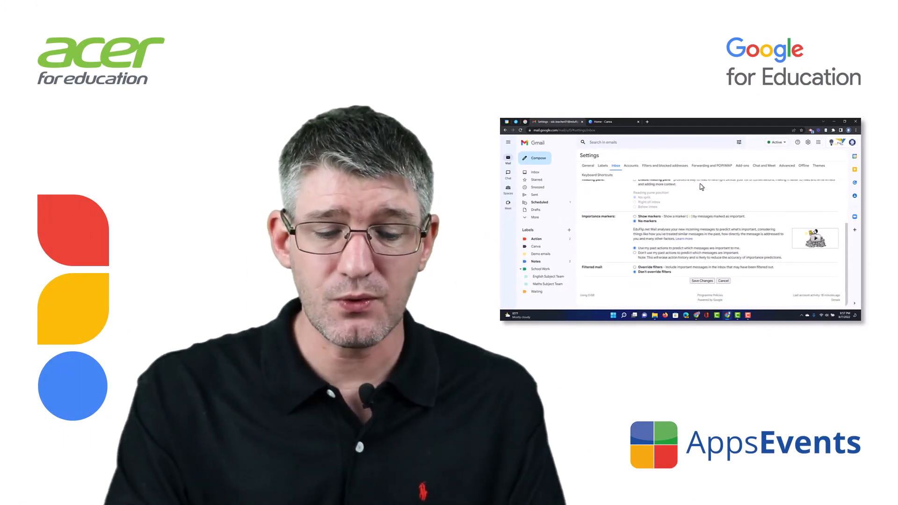